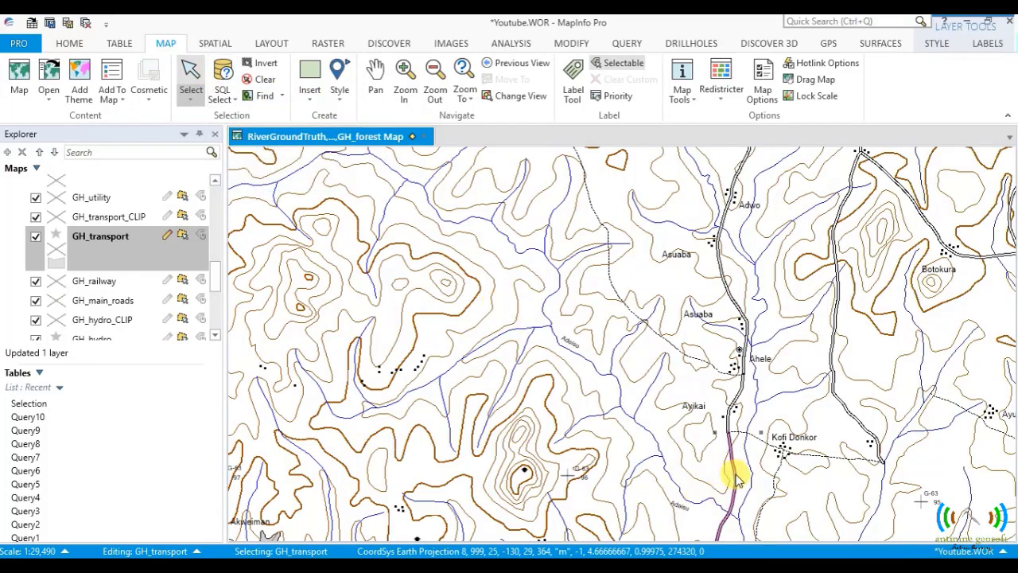
# Select the long northern road segment toward Ahele together with the road south of Ayikai
pyautogui.click(729, 420)
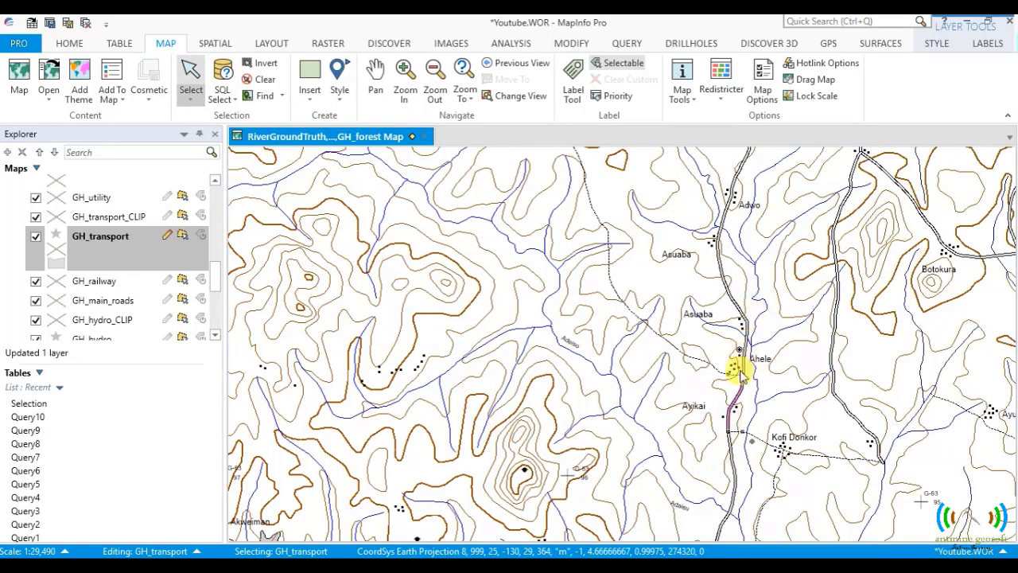
pyautogui.click(728, 442)
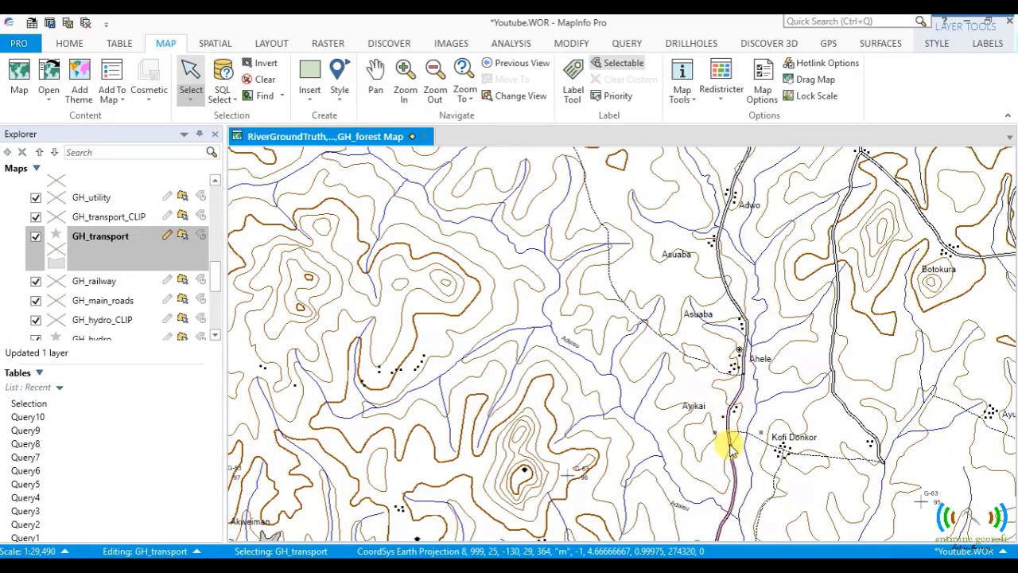
pyautogui.click(744, 362)
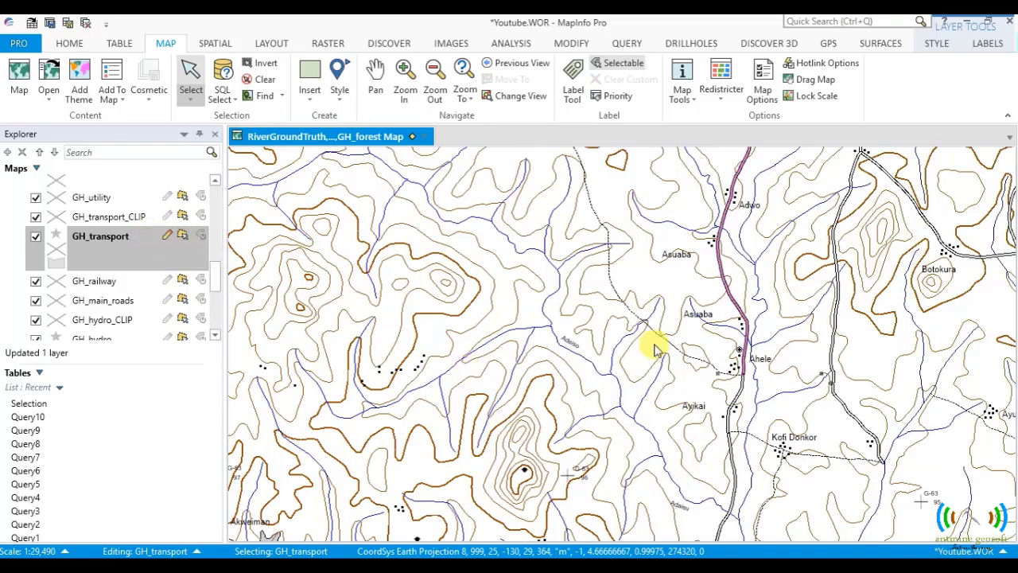
pyautogui.click(736, 401)
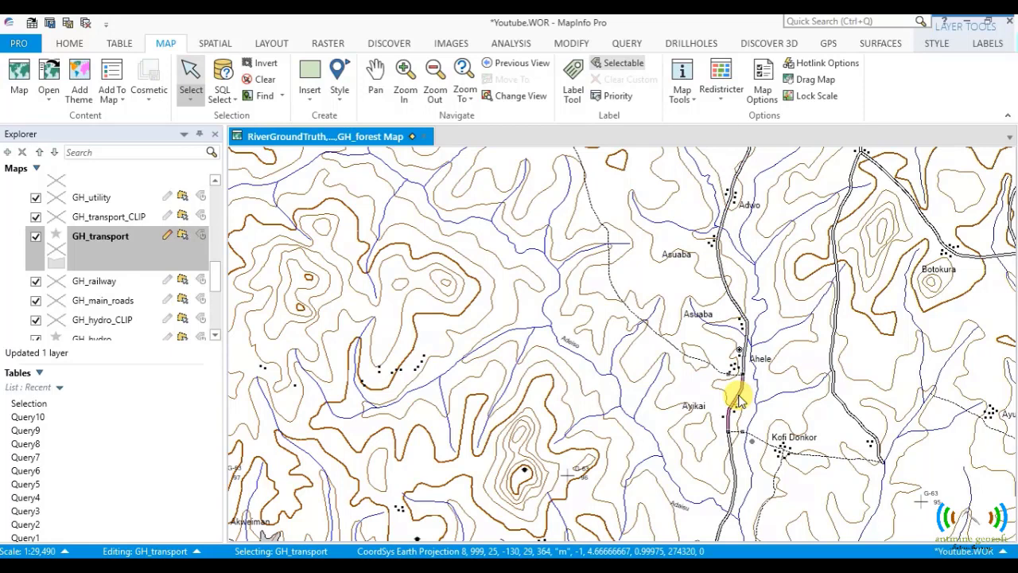
pyautogui.click(742, 361)
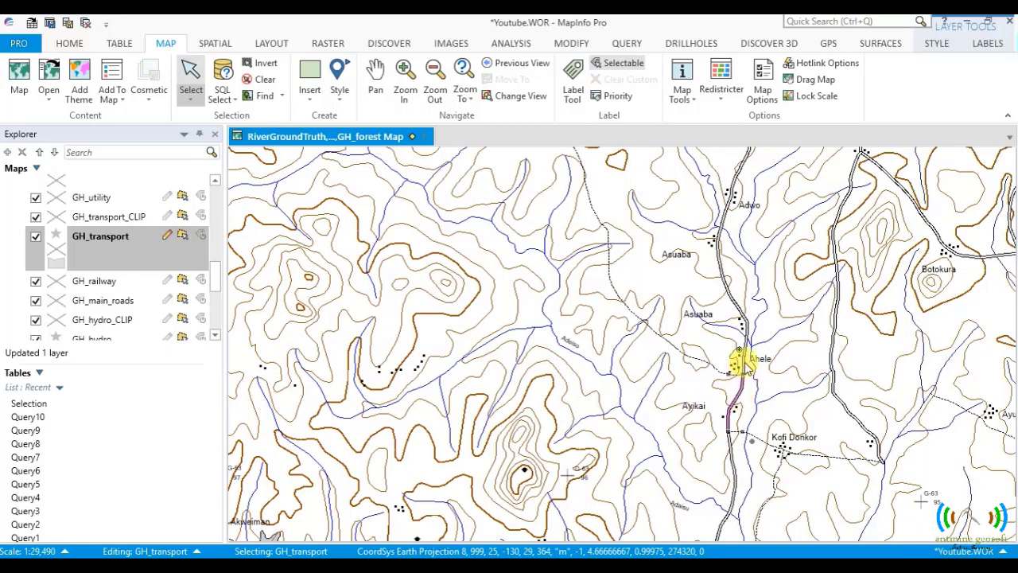
pyautogui.keyDown('shift'); pyautogui.click(732, 466); pyautogui.keyUp('shift')
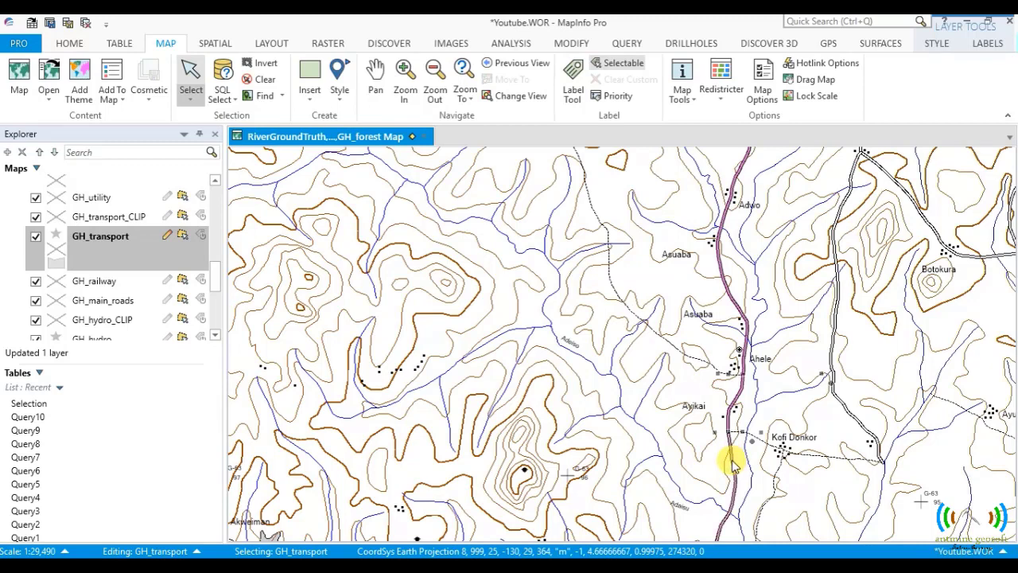
# Join the two selected roads with Line Join, keeping the default distance and 15° angle
pyautogui.click(569, 43)
pyautogui.click(469, 82)
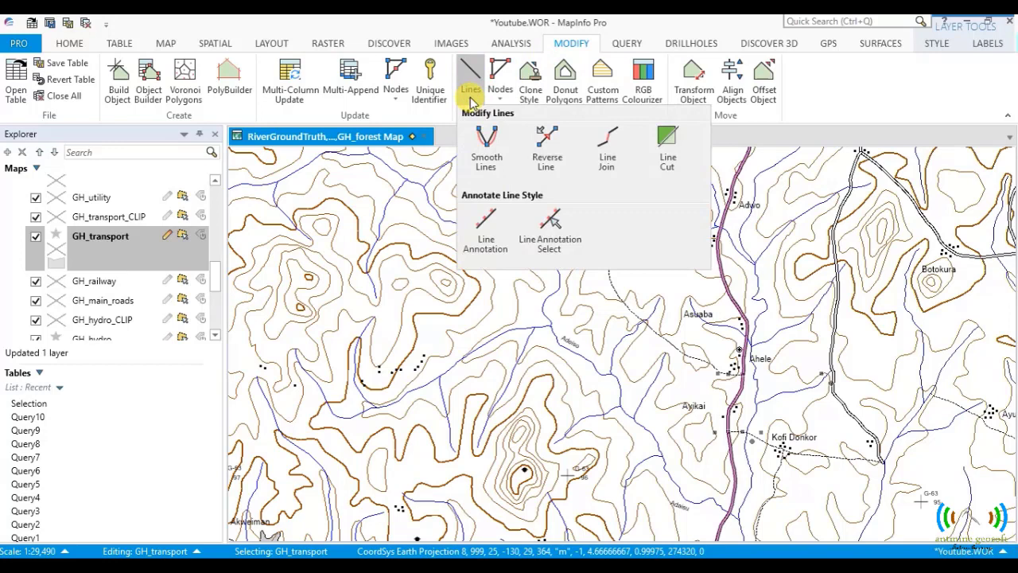
pyautogui.click(604, 146)
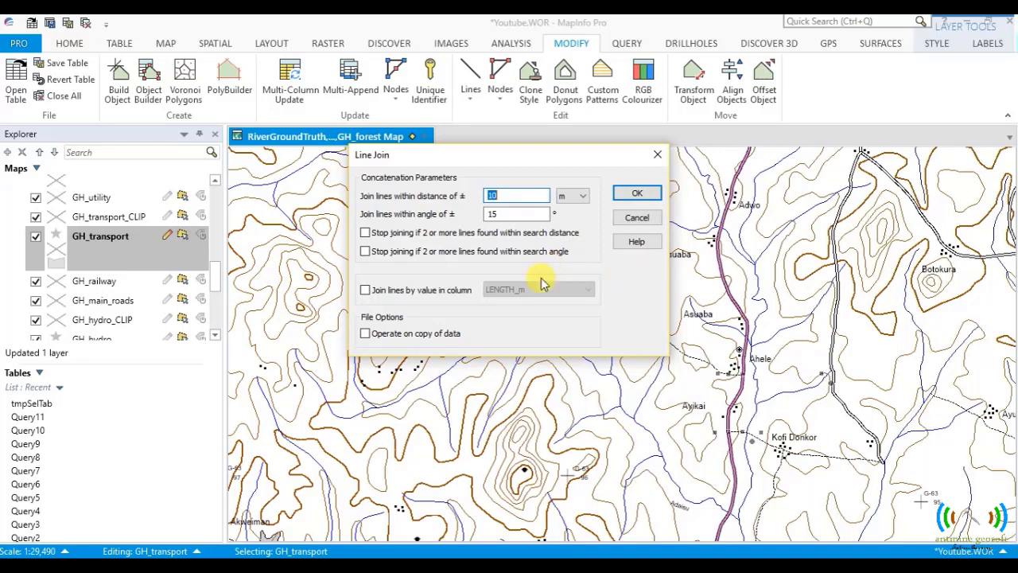
pyautogui.click(638, 195)
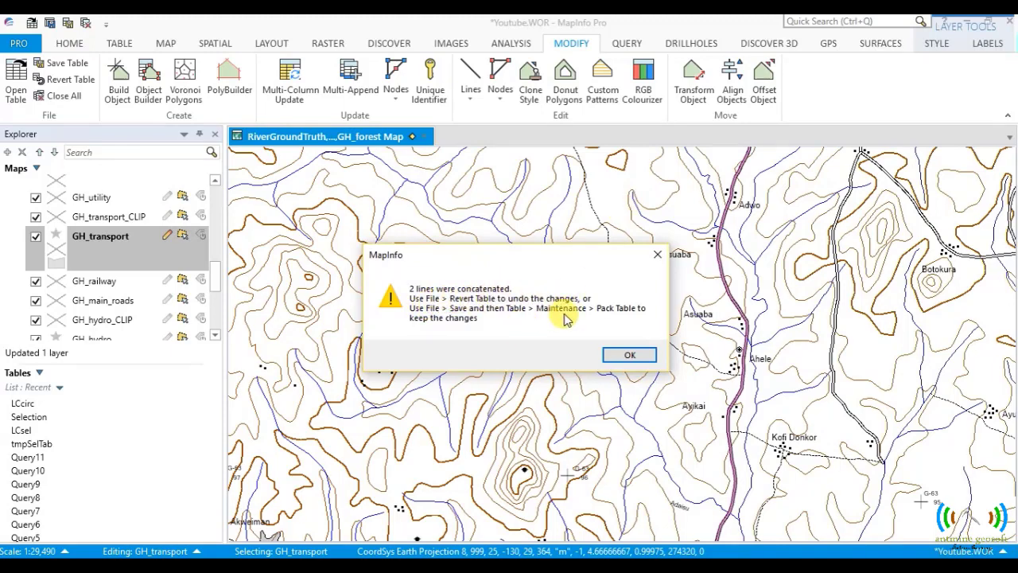
# Dismiss the '2 lines concatenated' message and select the central road to confirm it's one line
pyautogui.click(627, 354)
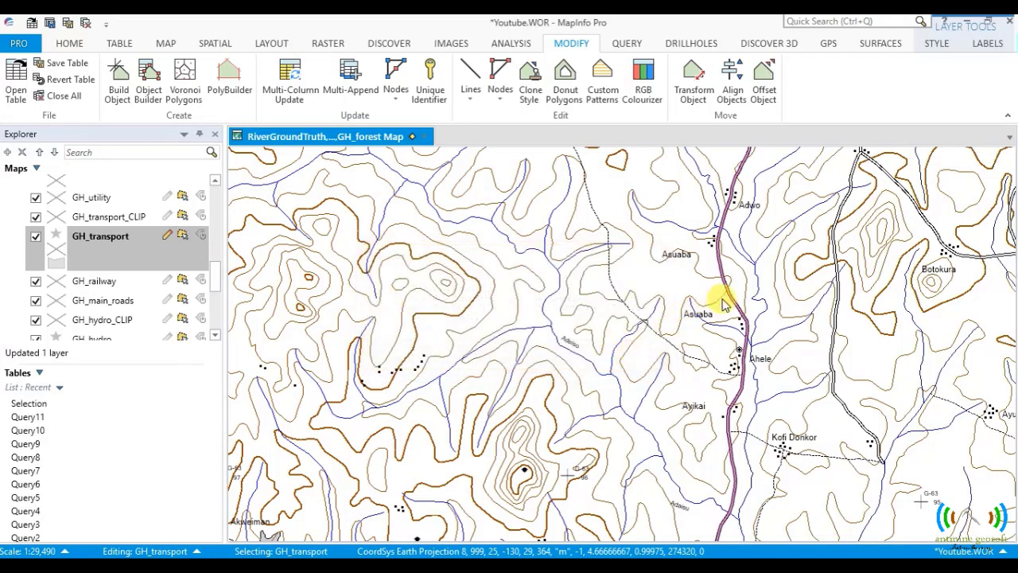
pyautogui.click(835, 310)
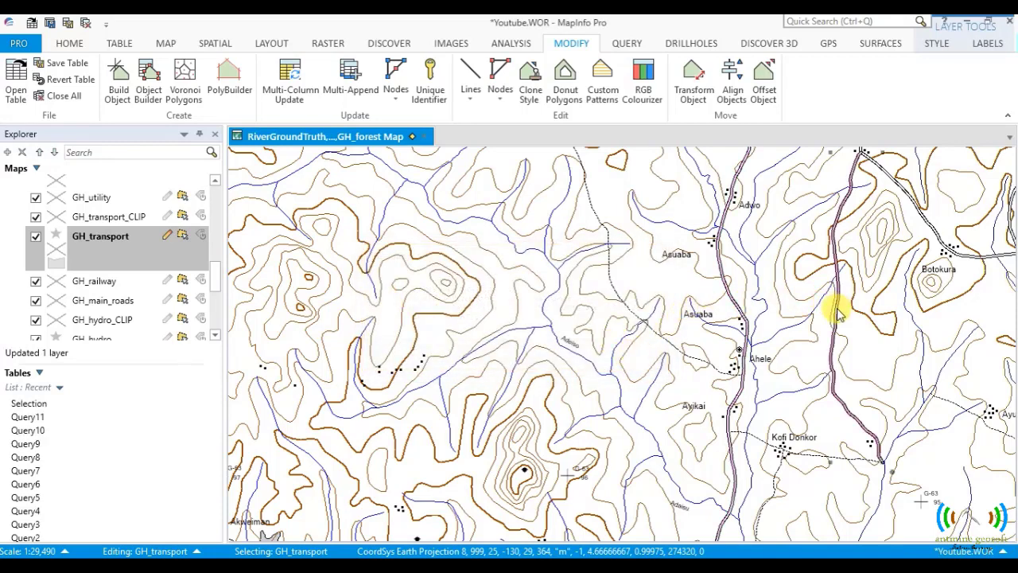
pyautogui.click(723, 287)
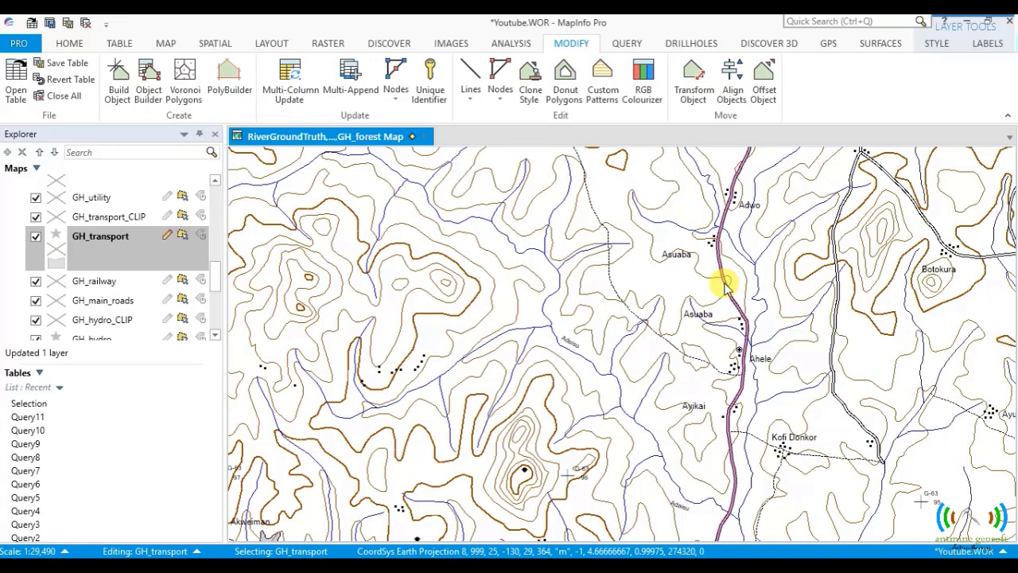